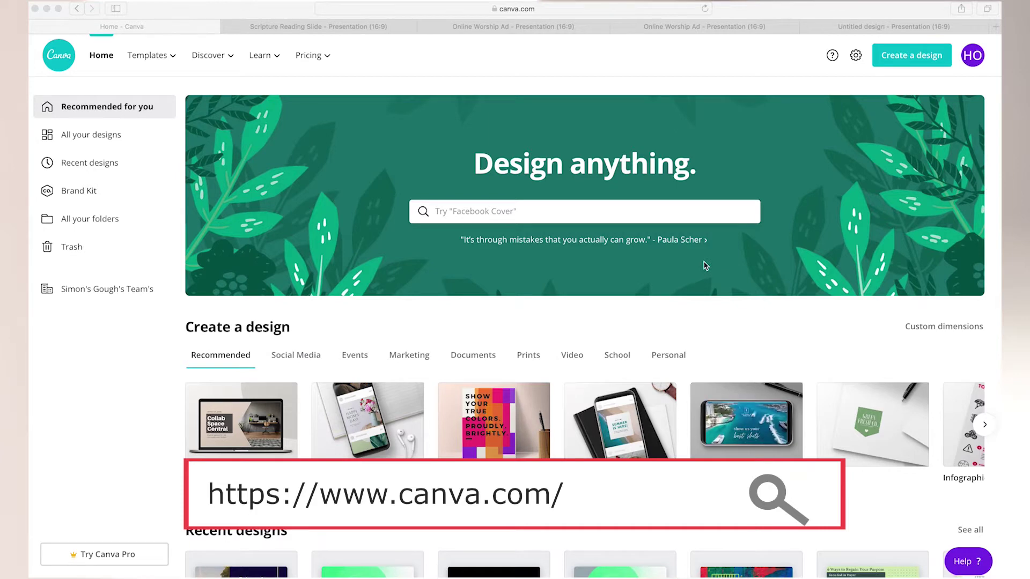
Scroll down the Canva Home page to find the Scripture Reading Slide presentation
scroll(704, 265, "down", 3)
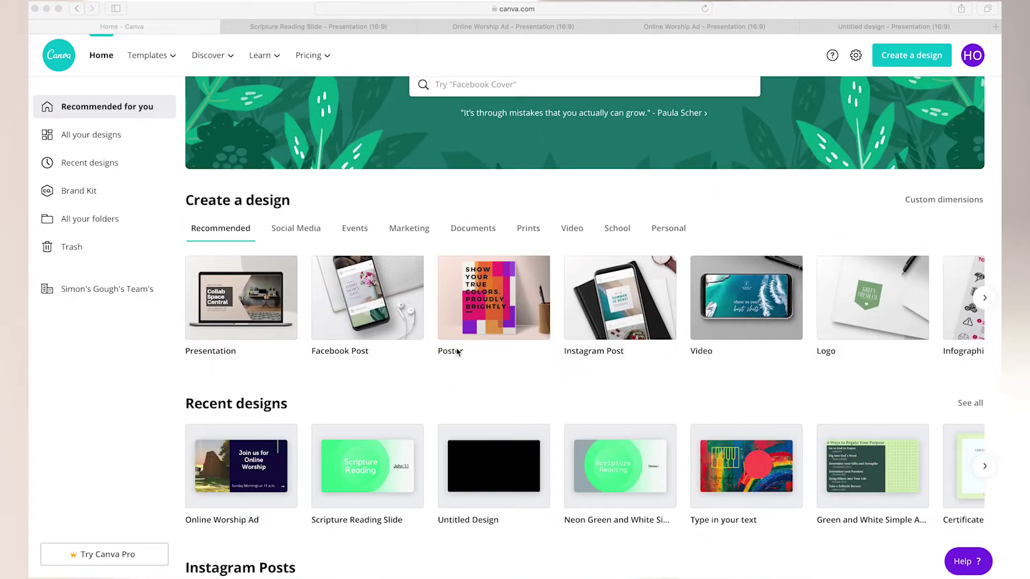
scroll(456, 351, "down", 1)
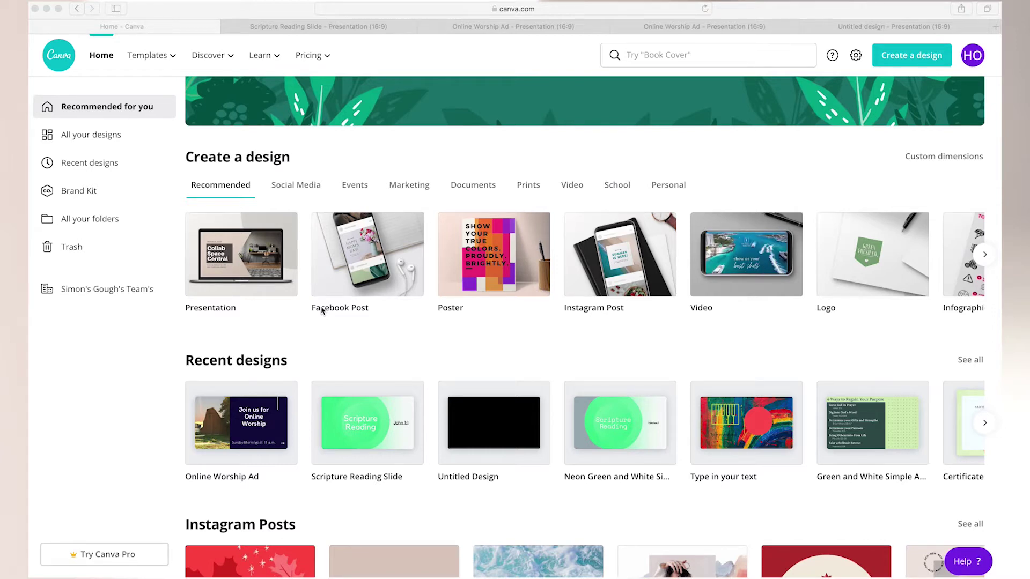
scroll(322, 310, "down", 9)
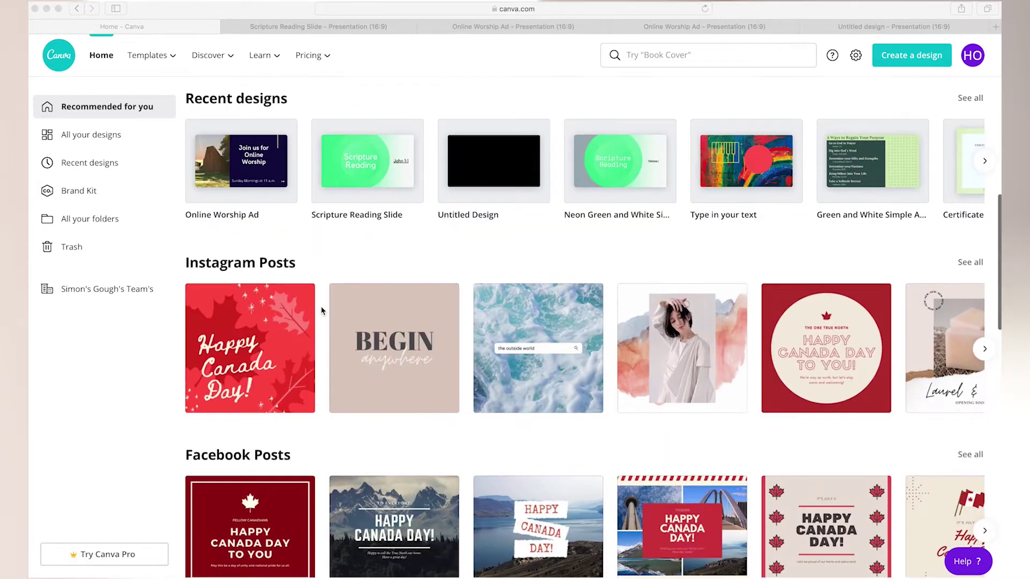
scroll(322, 310, "down", 6)
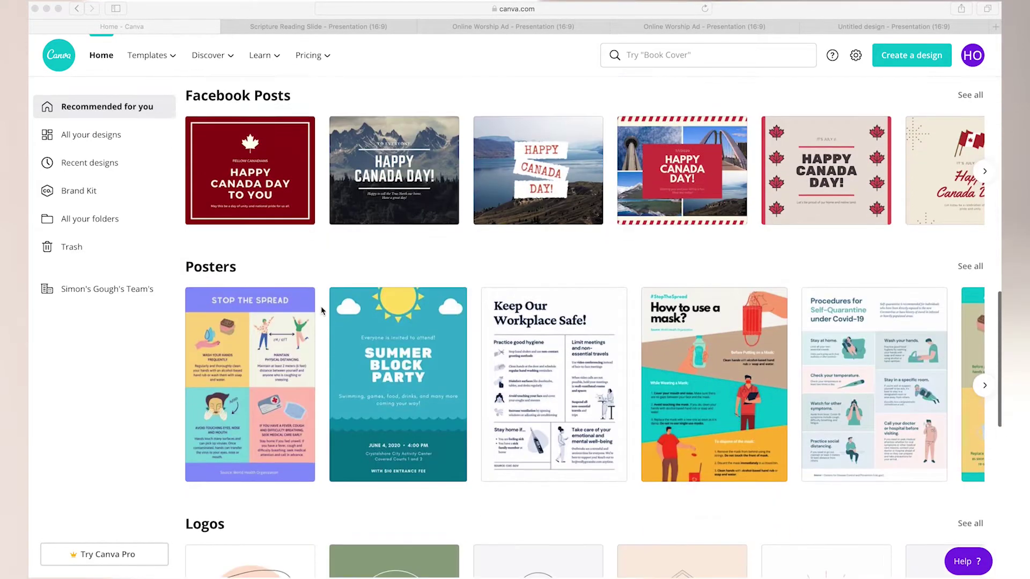
scroll(321, 310, "down", 3)
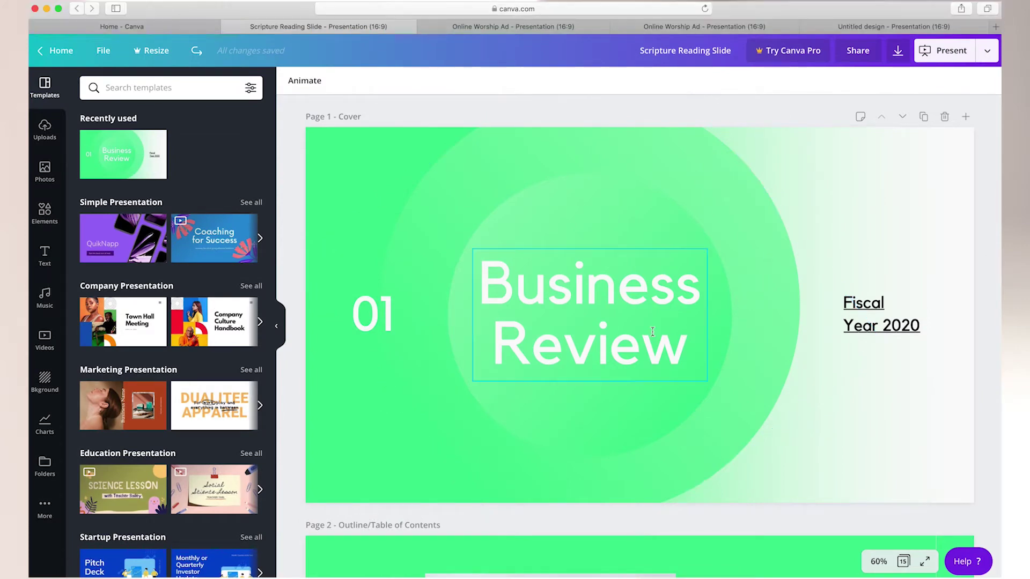
Replace the cover title 'Business Review' with the text 'Scripture Reading'
left_click(682, 349)
left_click(690, 348)
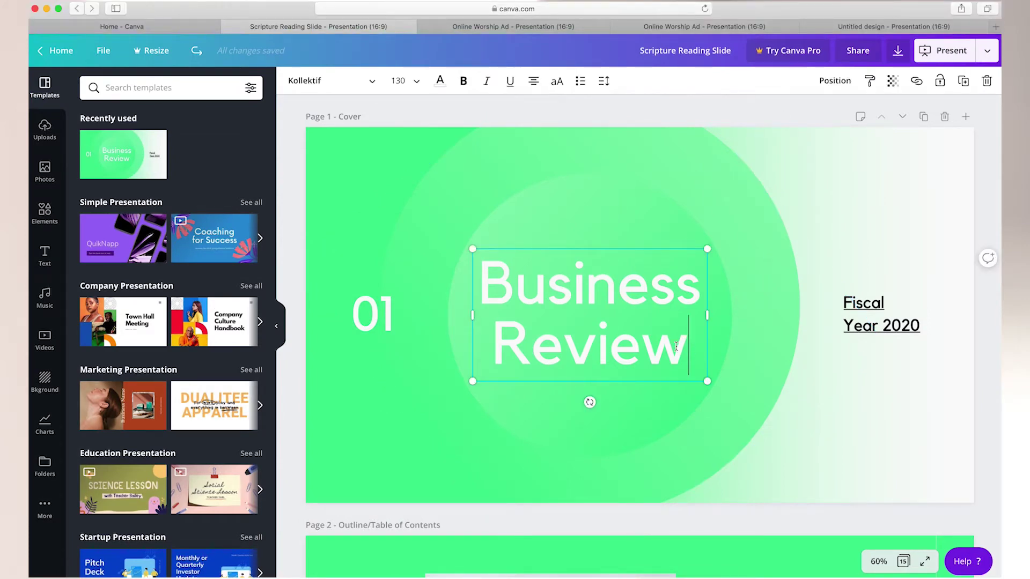
left_click_drag(689, 347, 478, 285)
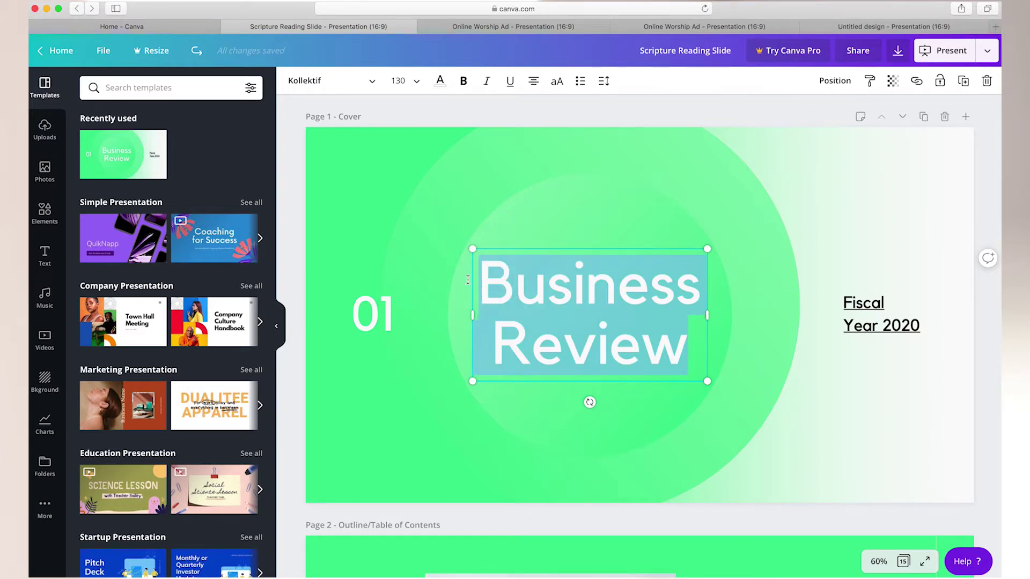
type("Scripture")
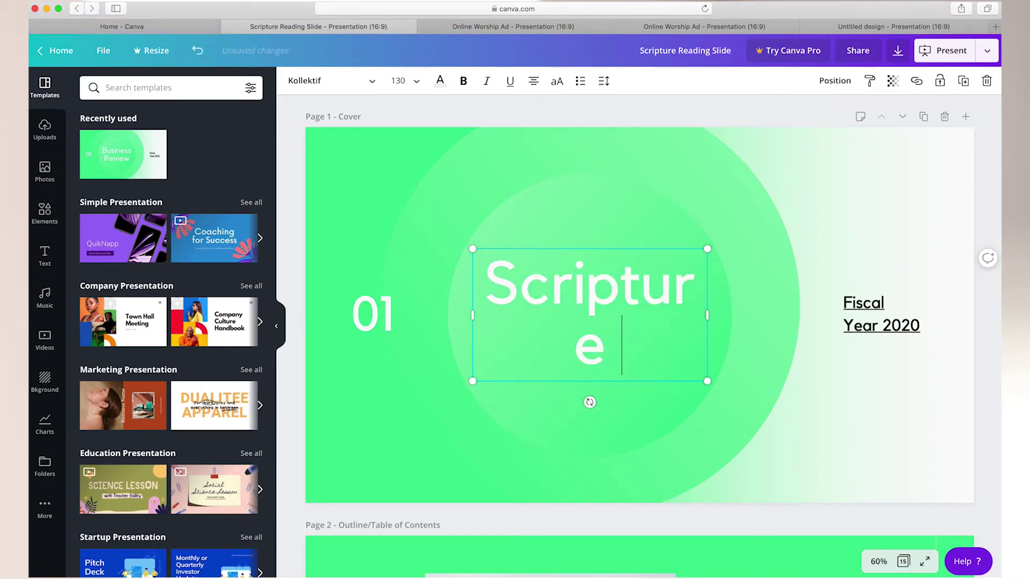
type(" Reading")
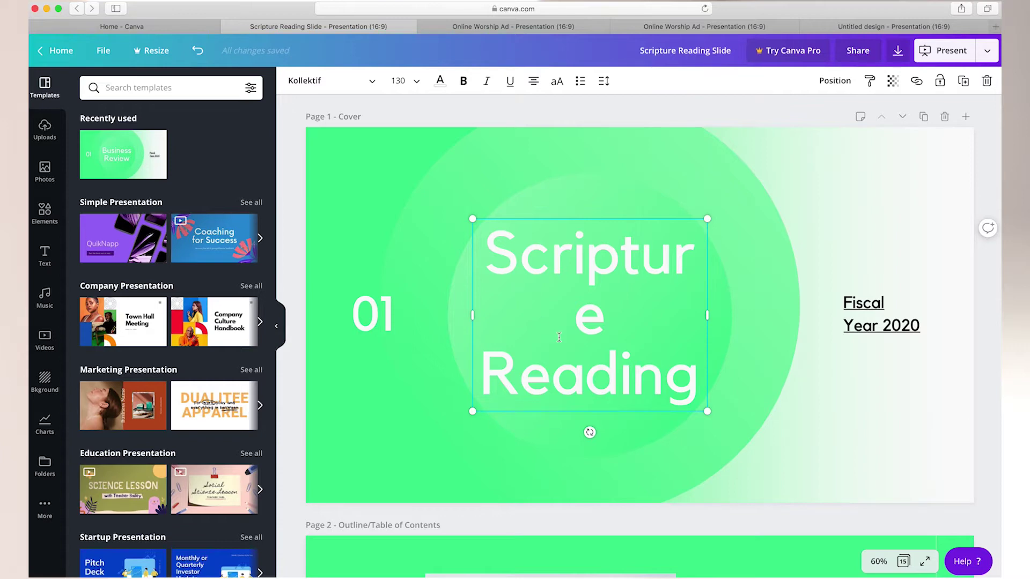
left_click_drag(698, 386, 483, 247)
Set the Scripture Reading title to font size 100 in Space Mono
left_click(398, 80)
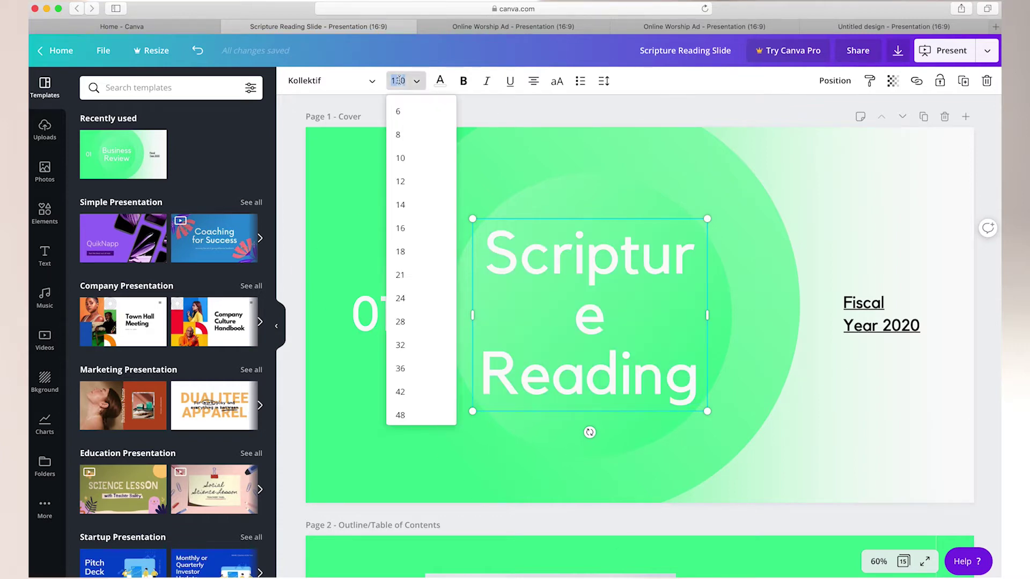
type("100")
key("Return")
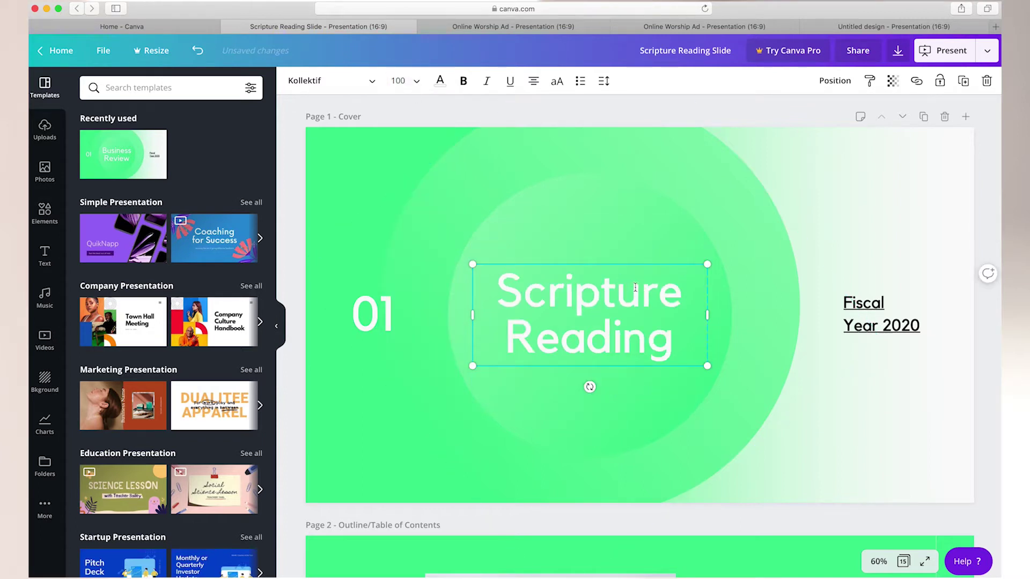
left_click_drag(674, 337, 501, 295)
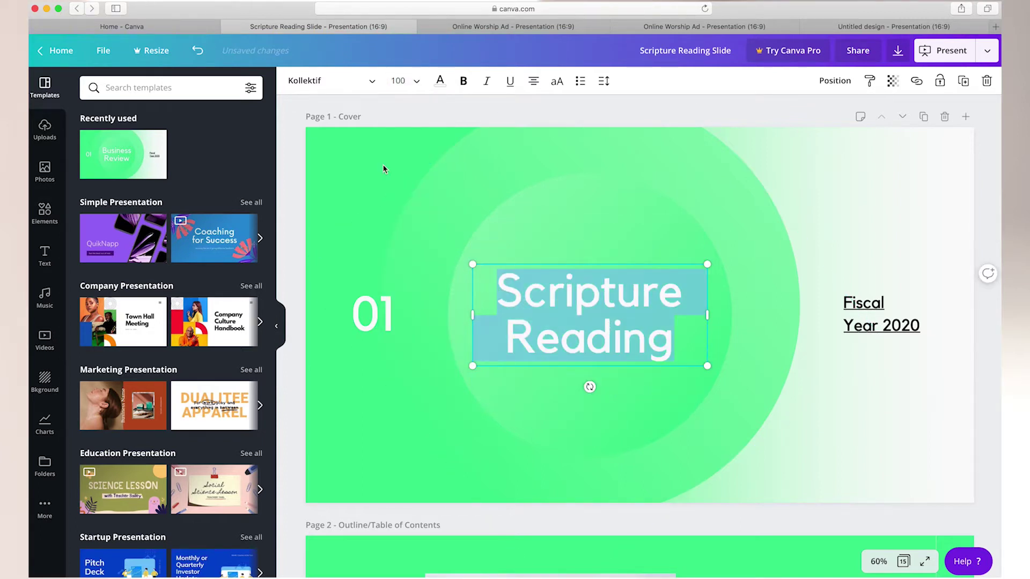
left_click(370, 86)
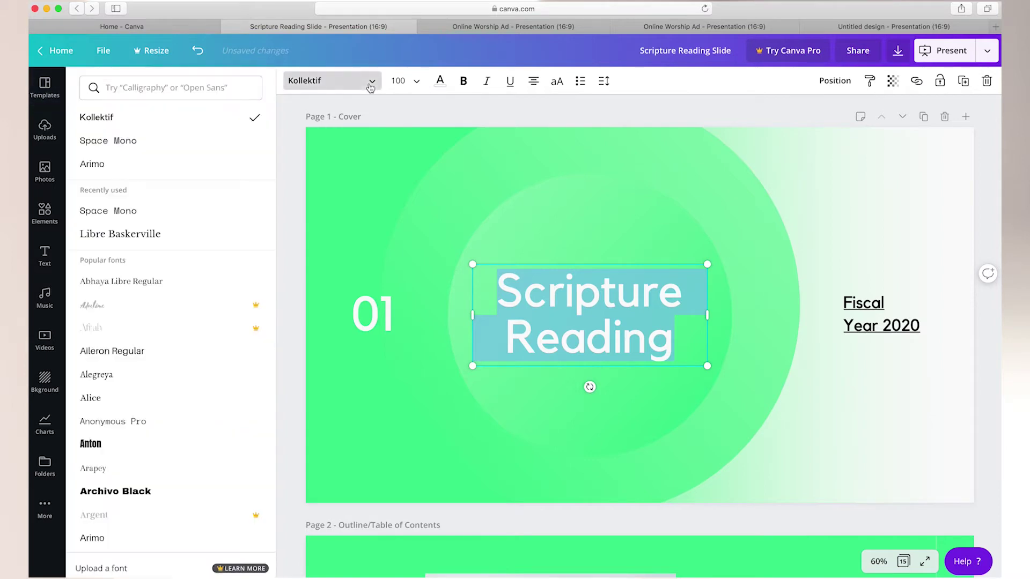
left_click(223, 141)
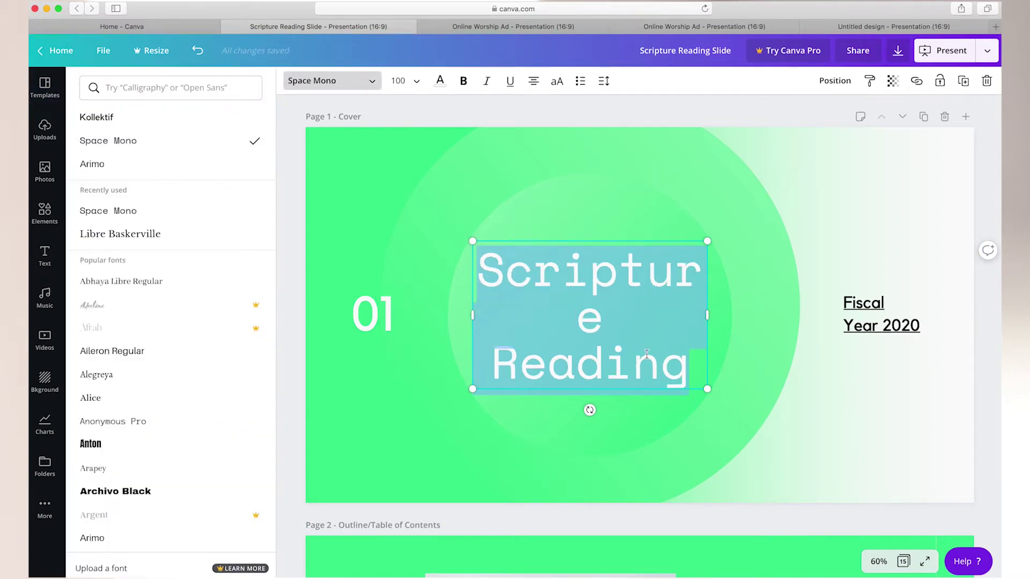
Widen the title box so 'Scripture' fits on one line and centre it on the slide
left_click(708, 367)
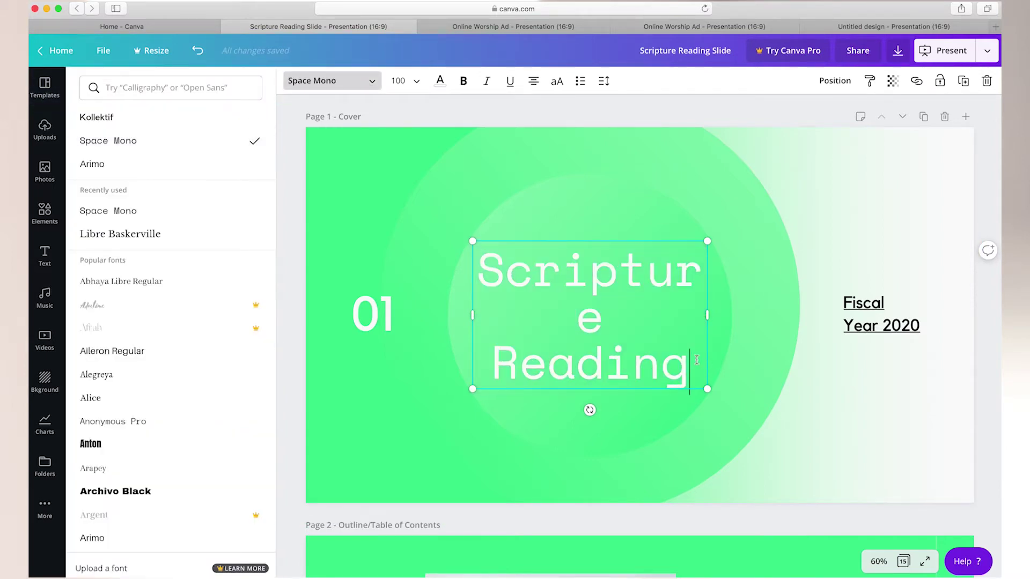
left_click_drag(708, 316, 742, 317)
mouse_move(626, 365)
left_mouse_down()
mouse_move(609, 338)
mouse_move(612, 363)
left_mouse_up()
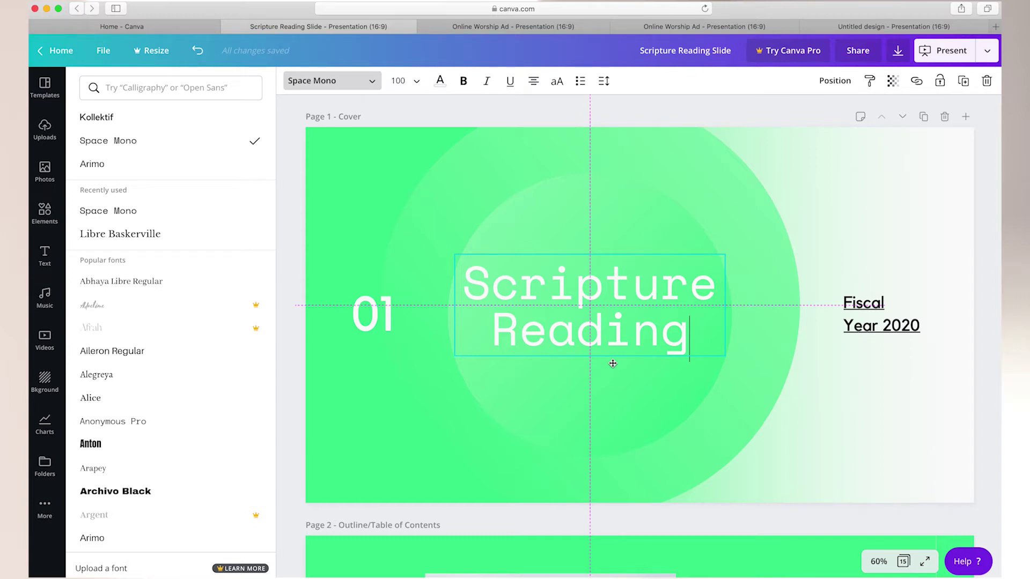
Change the side text 'Fiscal Year 2020' to 'Matthew 1' and delete the '01' numeral
left_click_drag(612, 364, 612, 363)
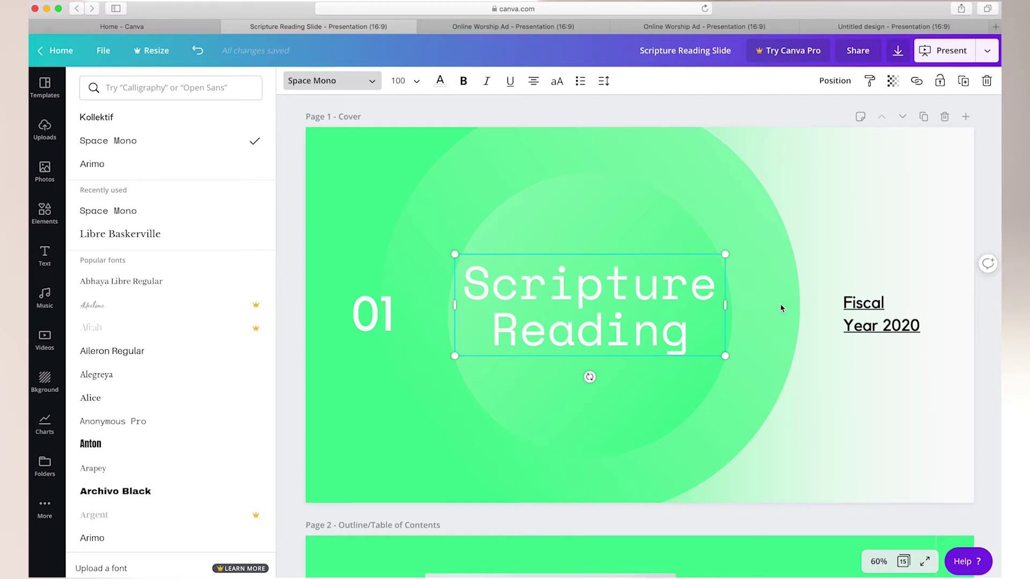
left_click(922, 332)
left_click_drag(922, 332, 840, 303)
type("Matthew 1")
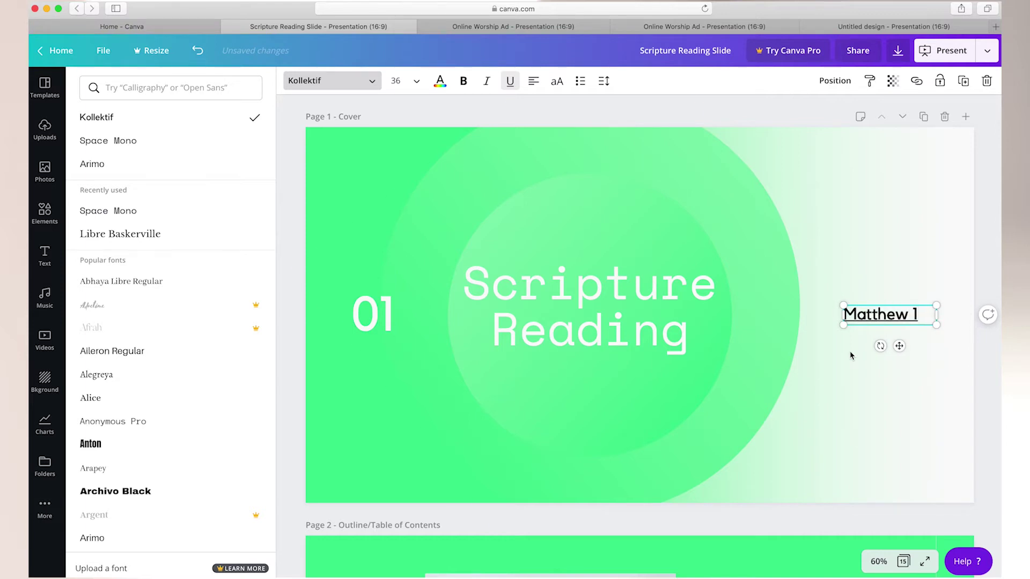
left_click(864, 428)
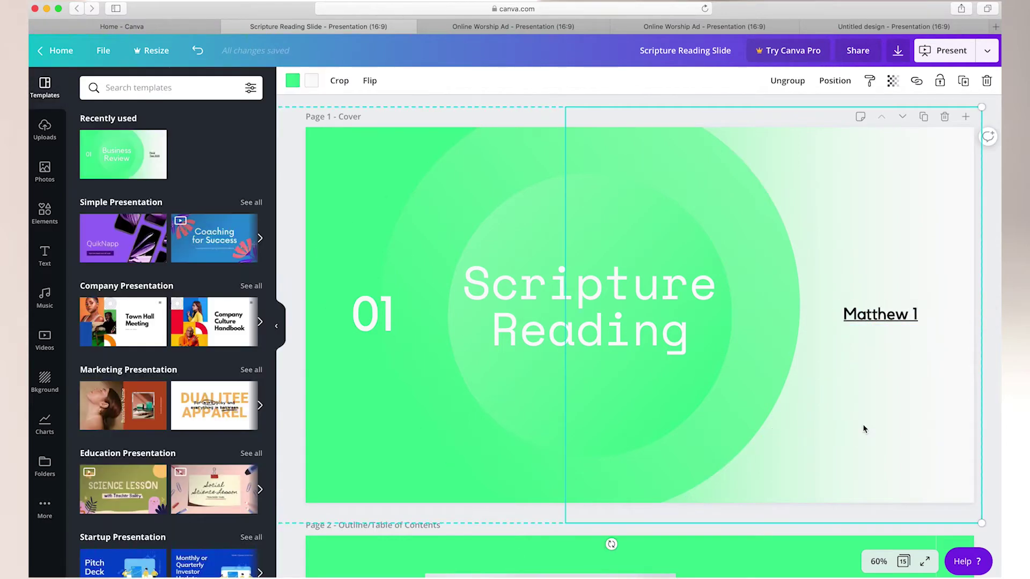
left_click(367, 314)
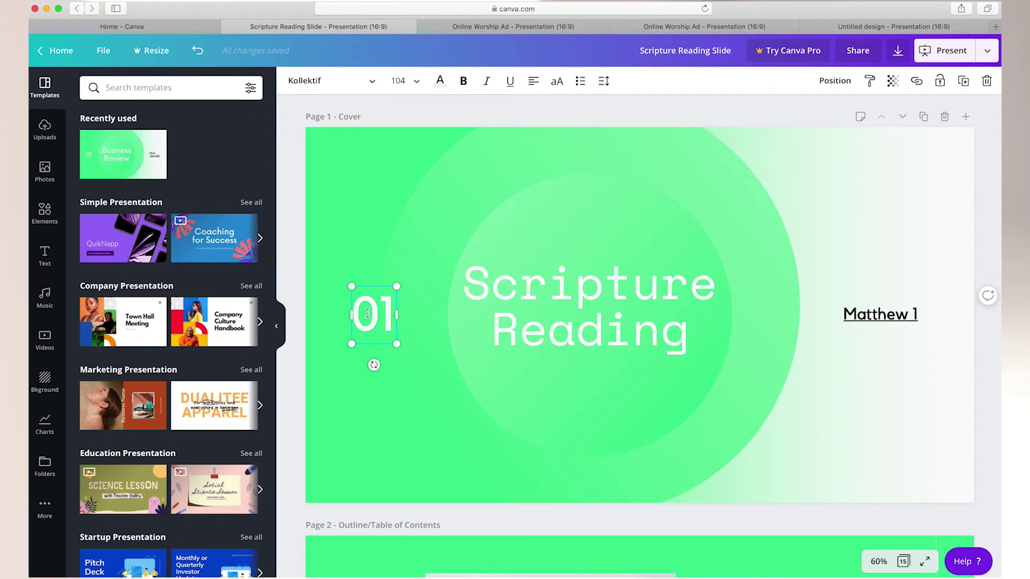
key("Delete")
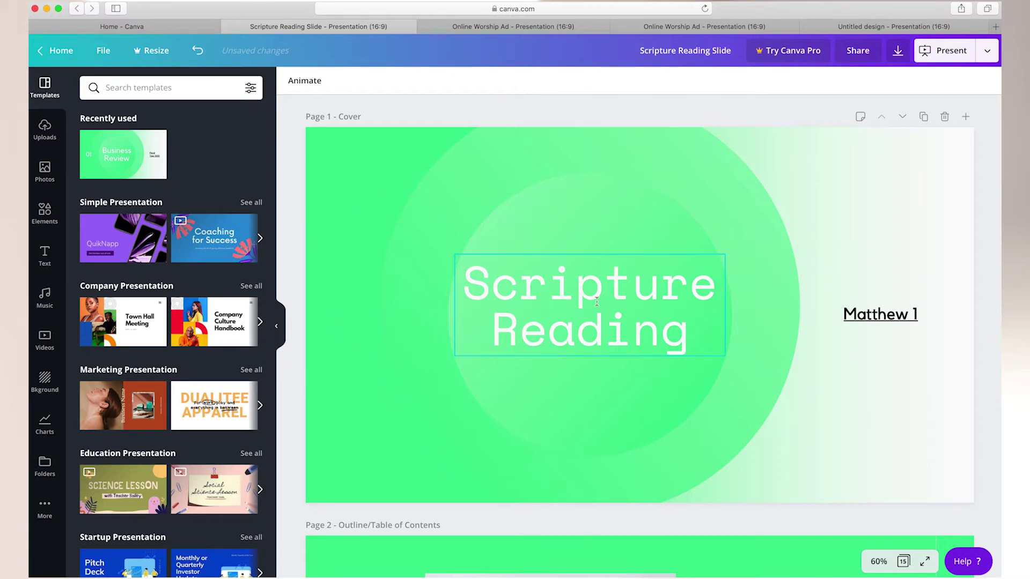
Recolour the slide's left green background shape to grey
left_click(353, 173)
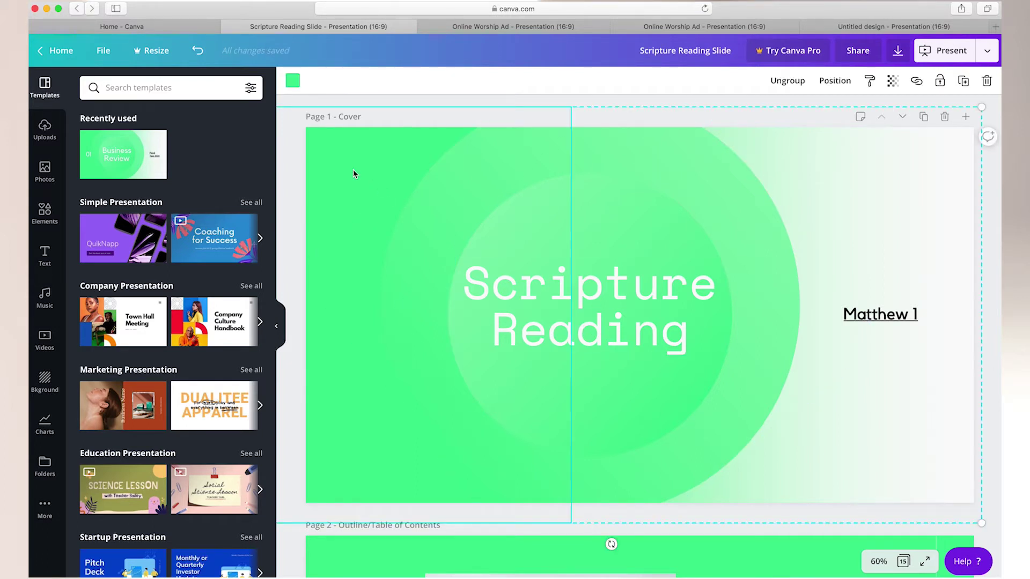
left_click(290, 82)
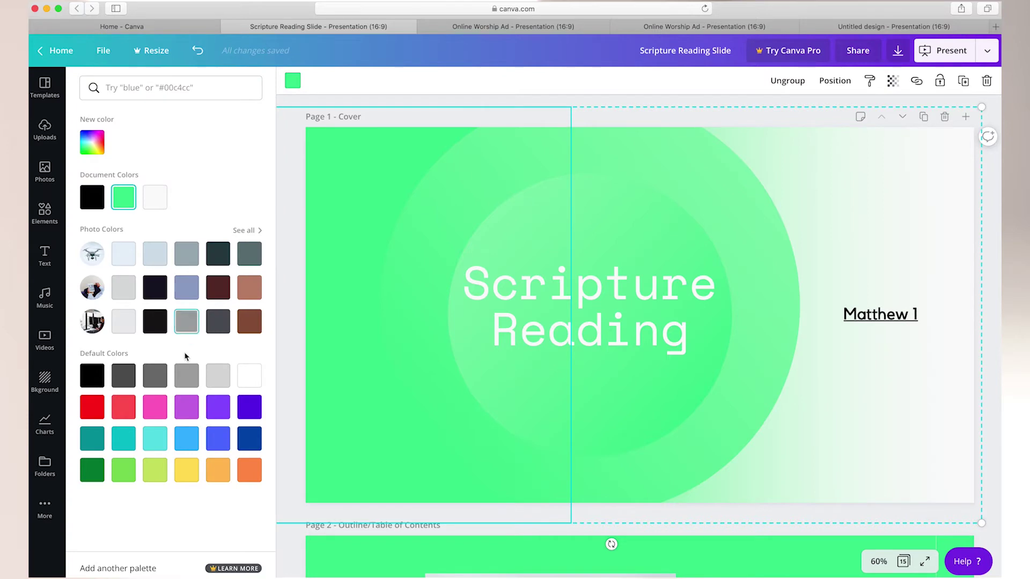
left_click(186, 376)
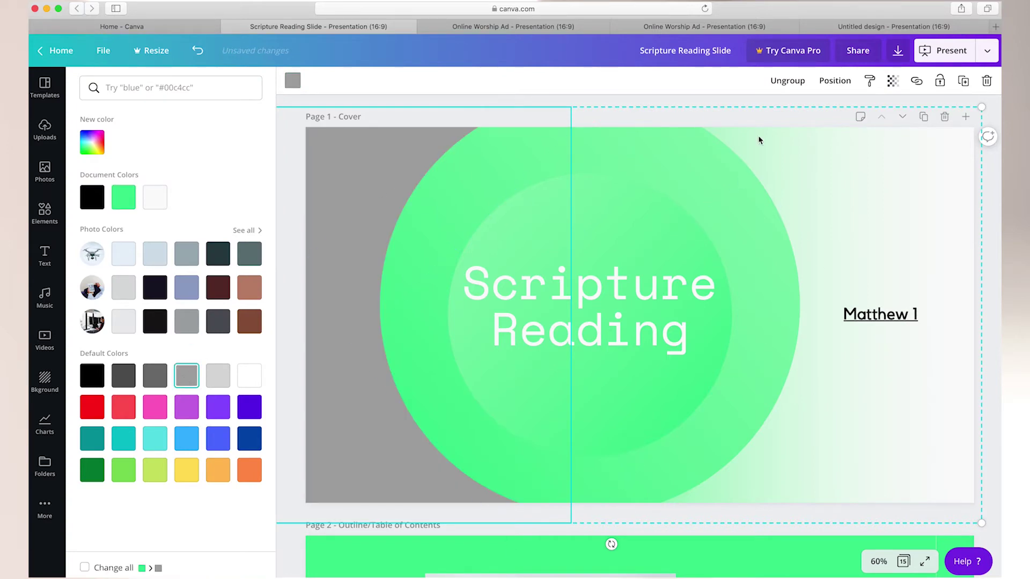
key("Escape")
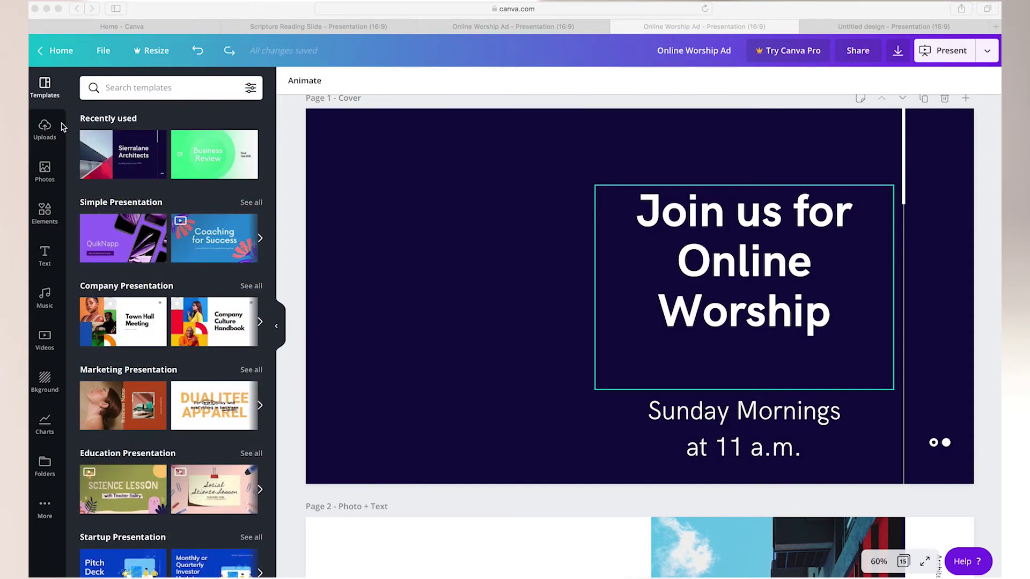
Add the church photo from Uploads to the page's top-left corner and enlarge it
left_click(48, 130)
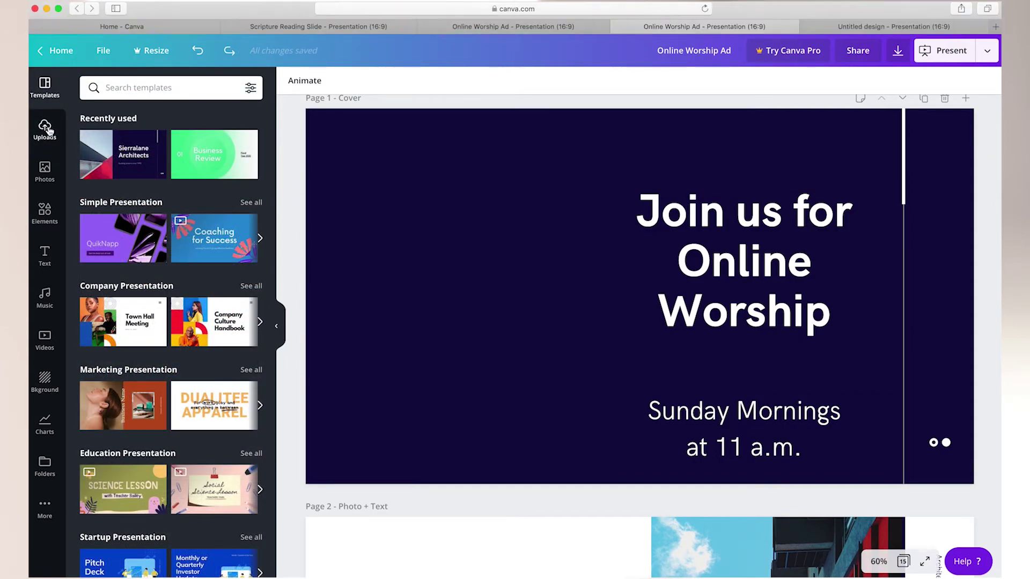
left_click(48, 130)
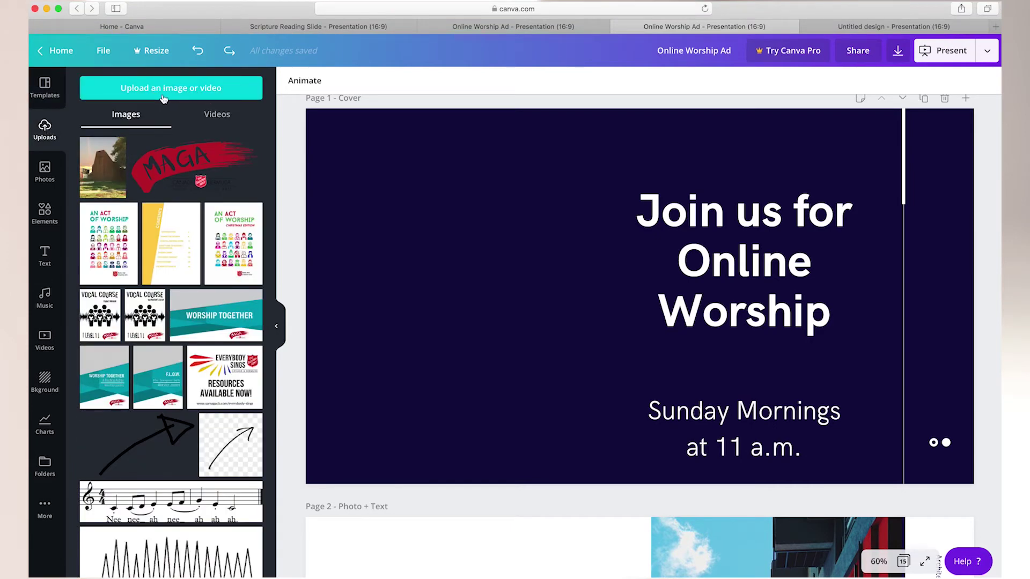
mouse_move(111, 169)
left_click_drag(110, 170, 400, 211)
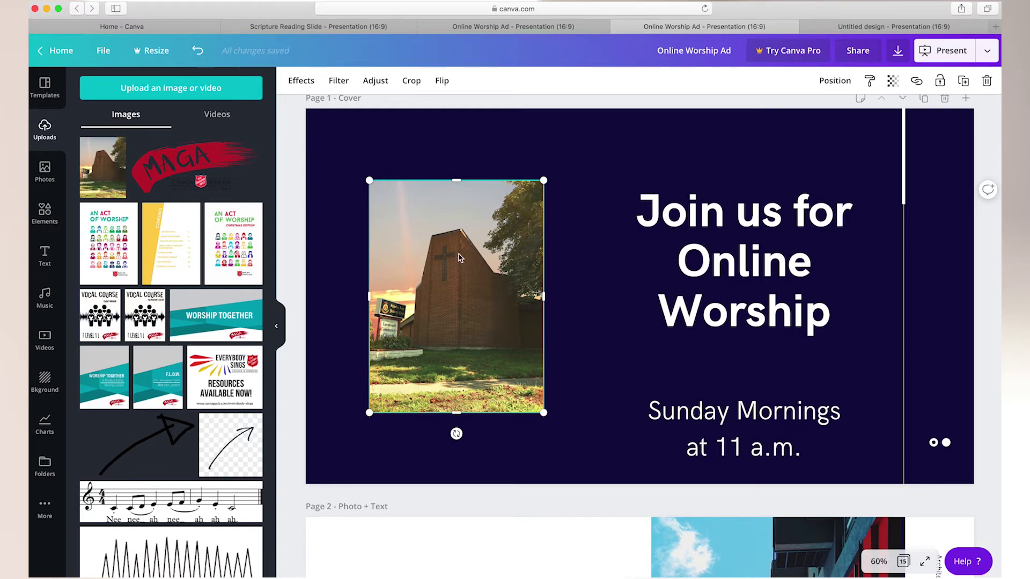
left_click_drag(451, 254, 389, 182)
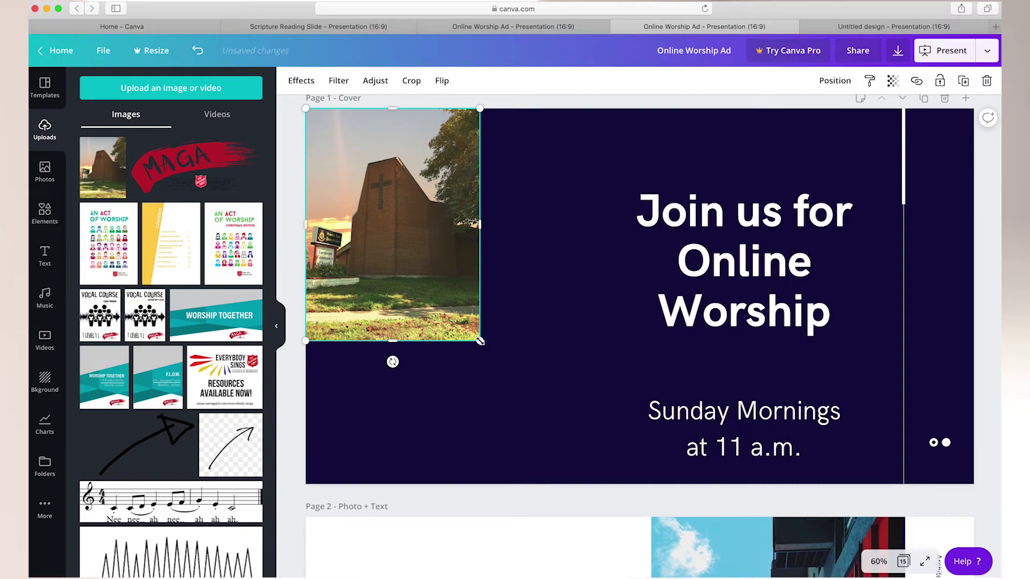
left_click_drag(479, 341, 592, 480)
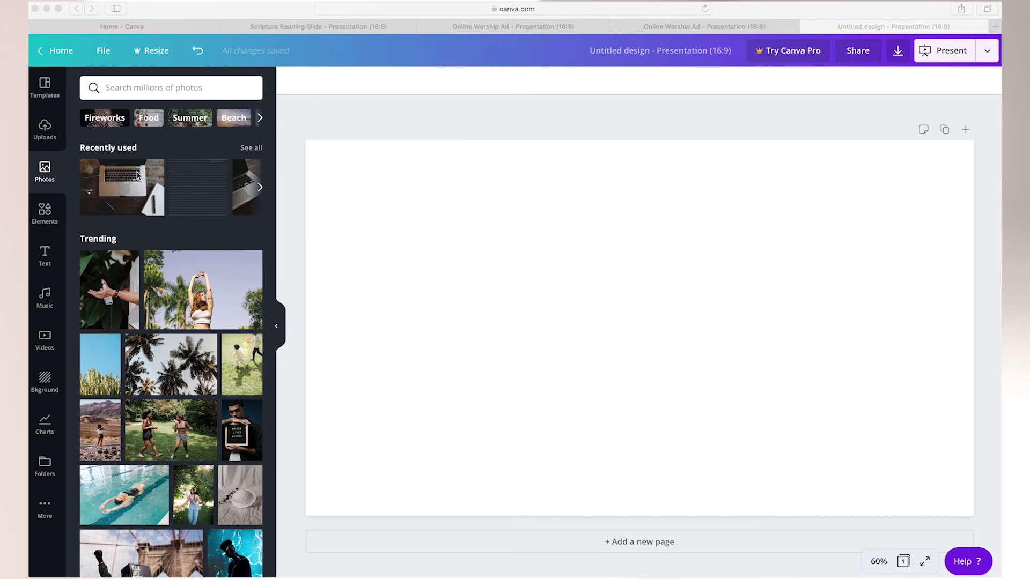
Try dragging the laptop photo from Photos onto the blank page
left_click_drag(137, 176, 453, 167)
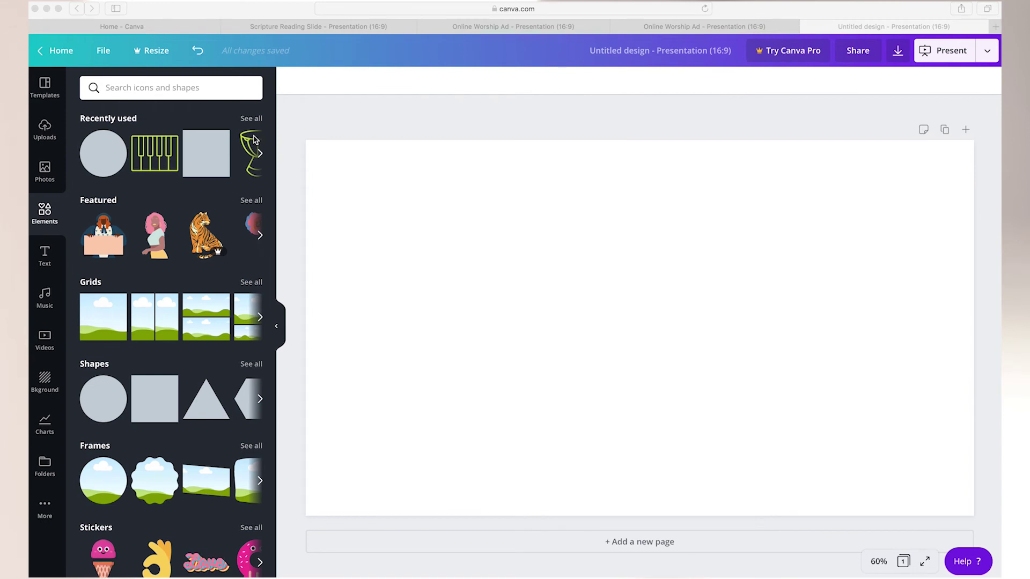
Place a piano-keys graphic and a dark grey circle, send the circle back, and shift the piano left over it
left_click(155, 159)
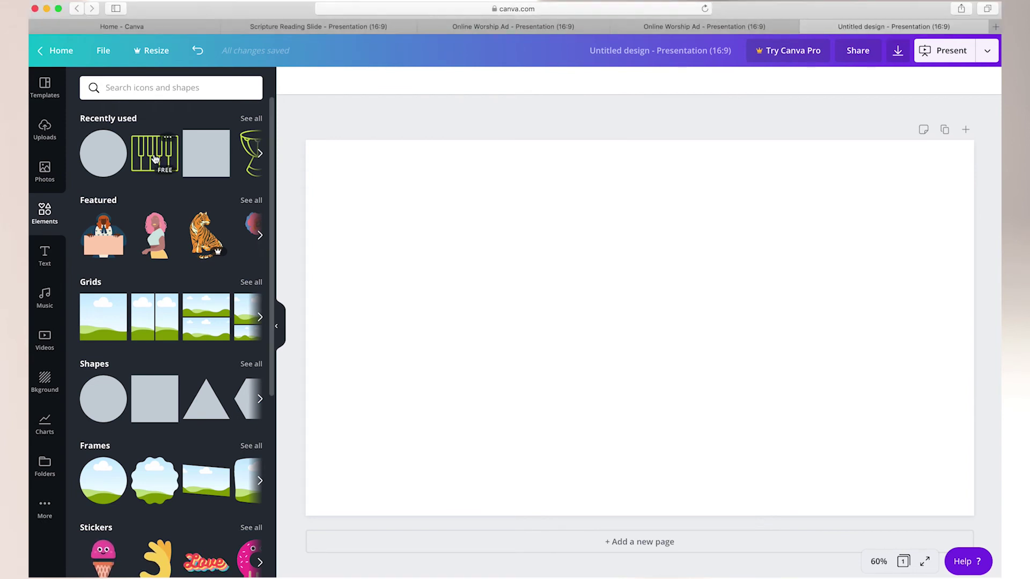
left_click_drag(155, 159, 571, 251)
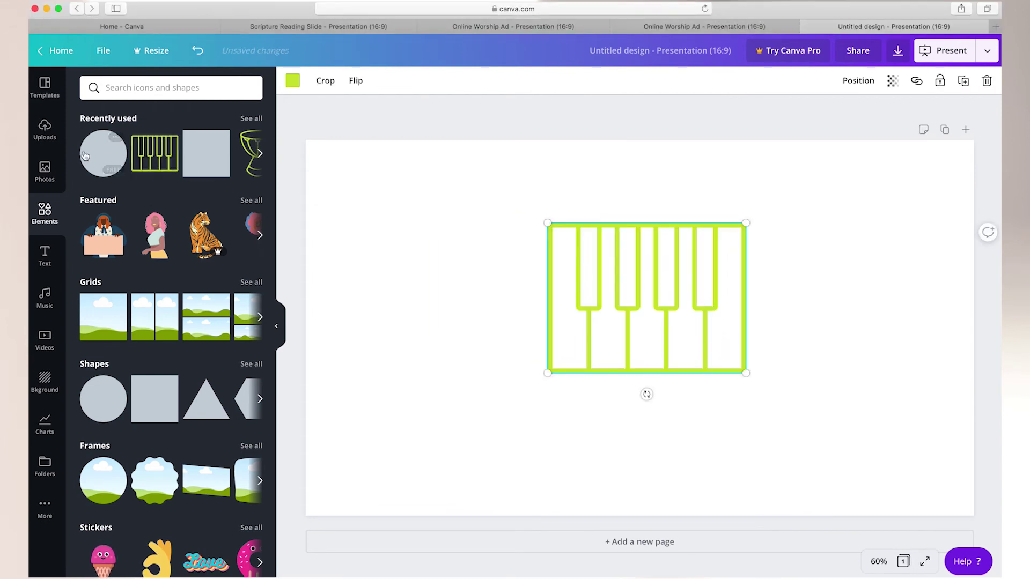
left_click_drag(103, 153, 448, 223)
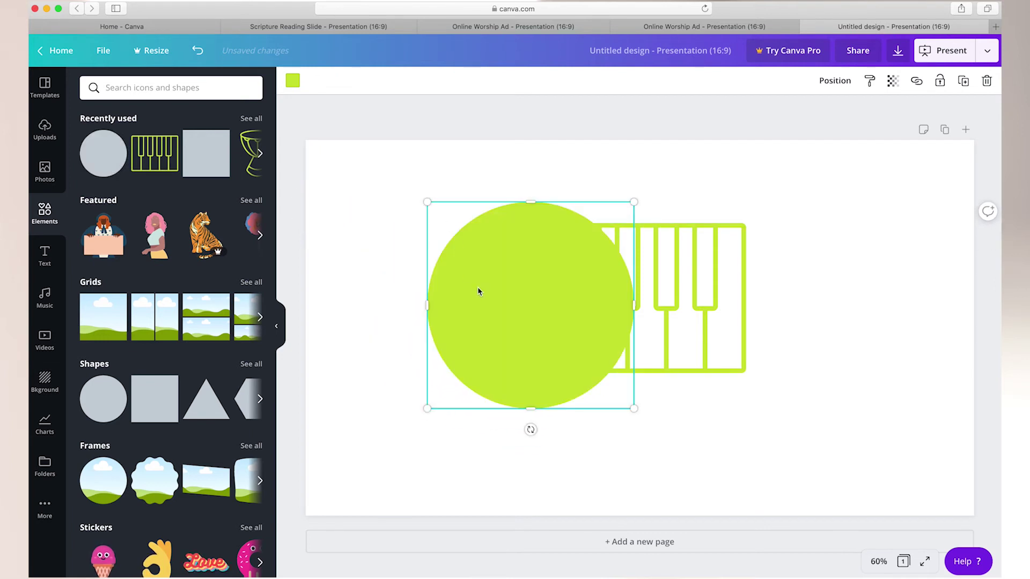
left_click(290, 86)
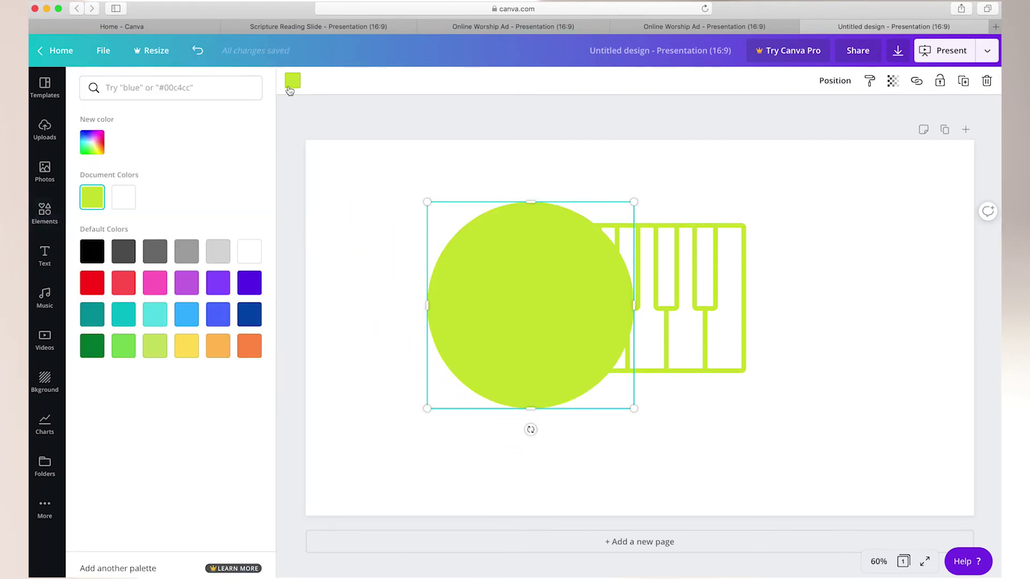
left_click(155, 255)
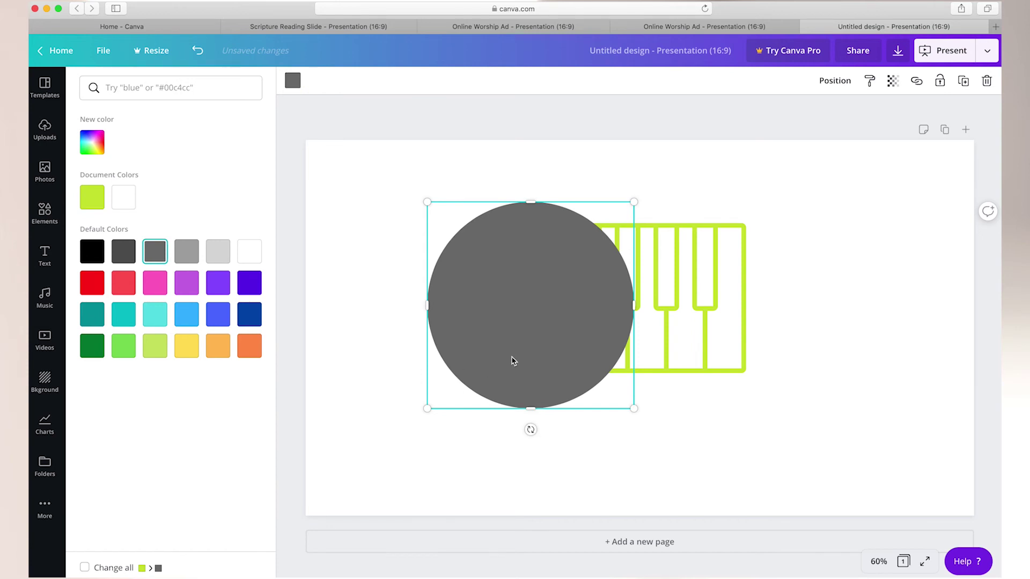
right_click(522, 314)
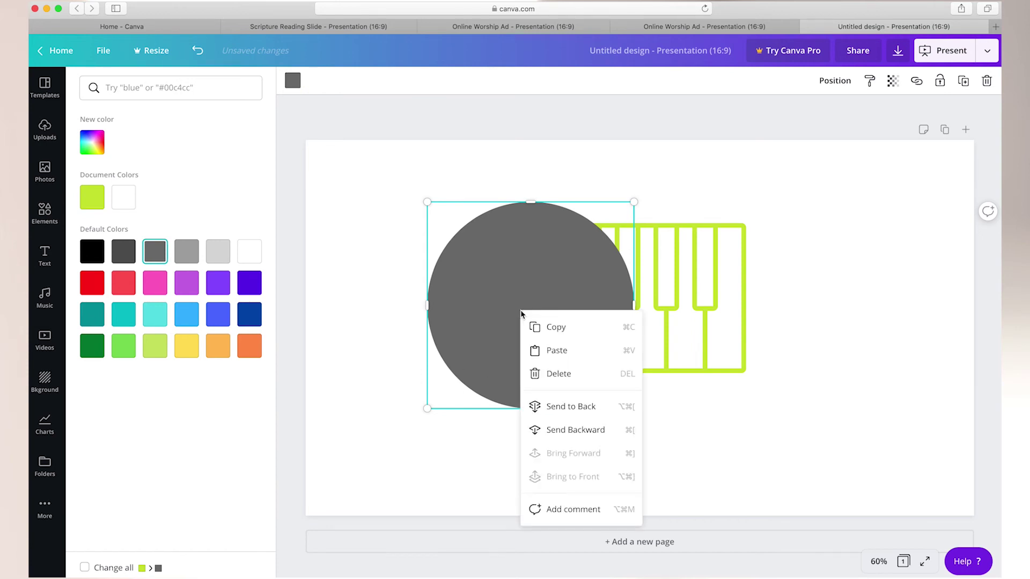
left_click(572, 406)
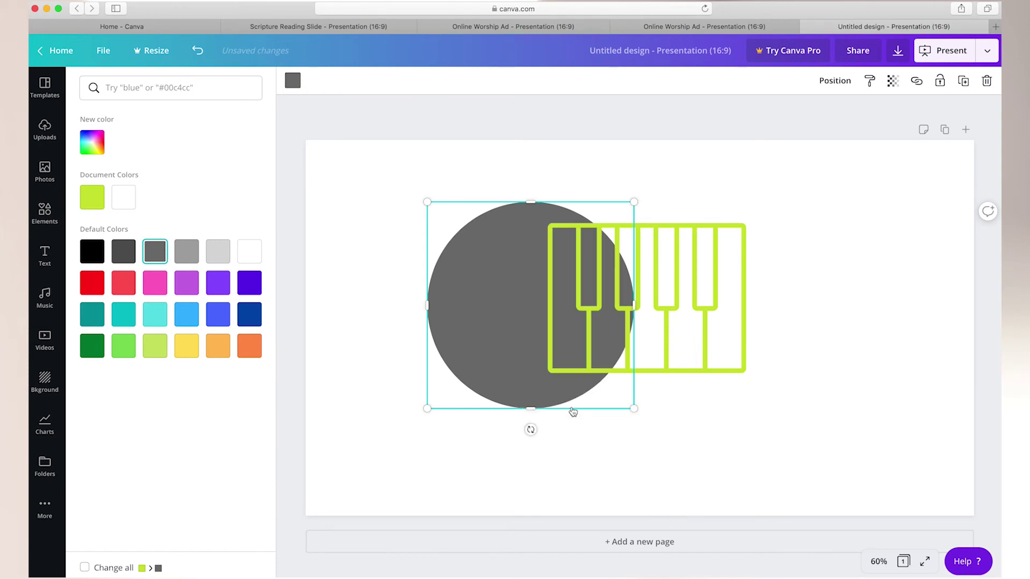
left_click_drag(713, 350, 644, 353)
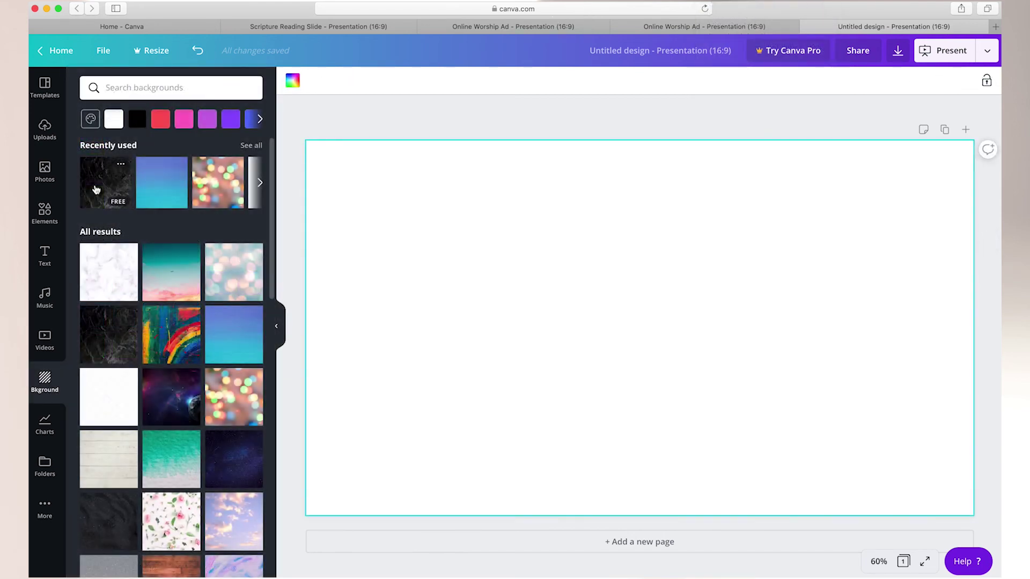
Drag the black marble image from Recently used onto the page as its background
left_click_drag(96, 189, 468, 230)
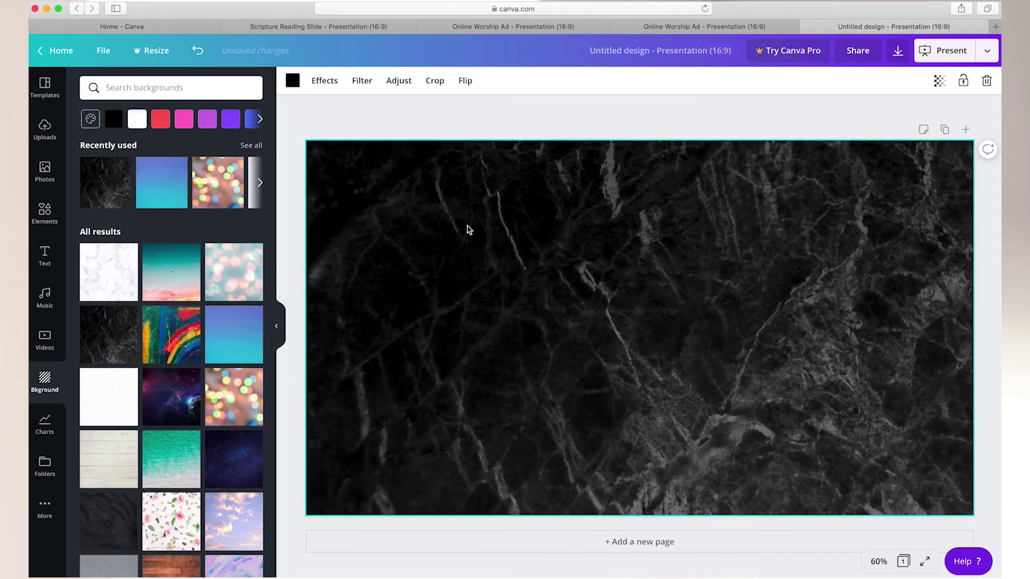